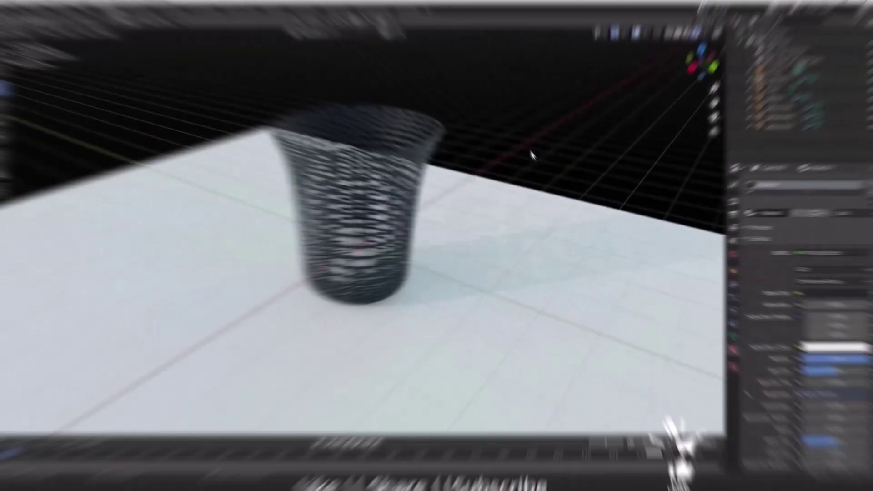
Examine the finished mesh dustbin and the paper balls inside it, using Material Preview shading.
scroll(344, 249, up, 3)
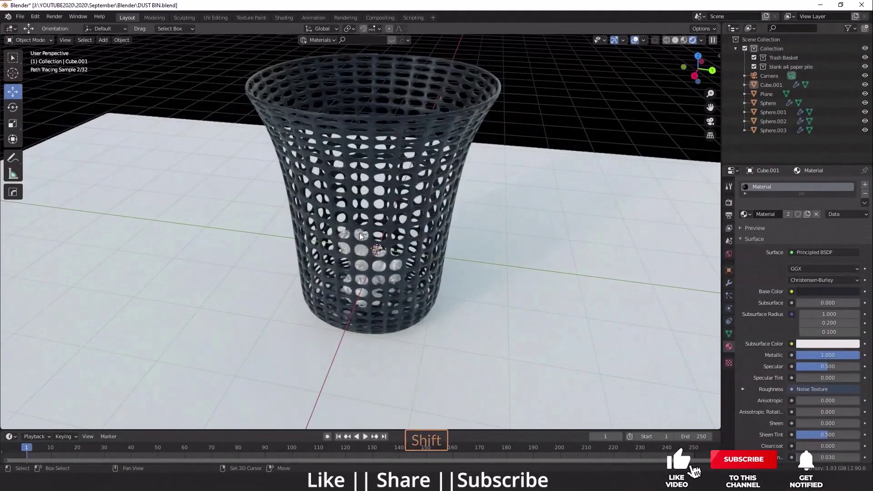
middle_drag(396, 238, 366, 233)
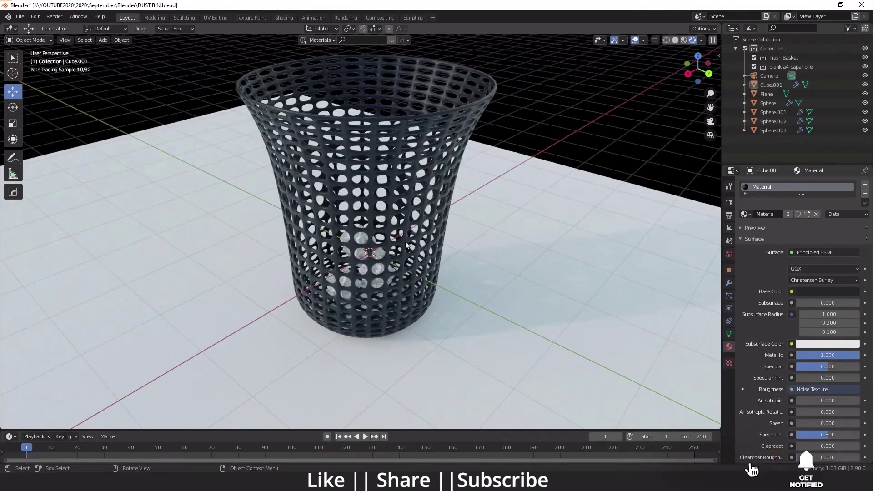
click(681, 40)
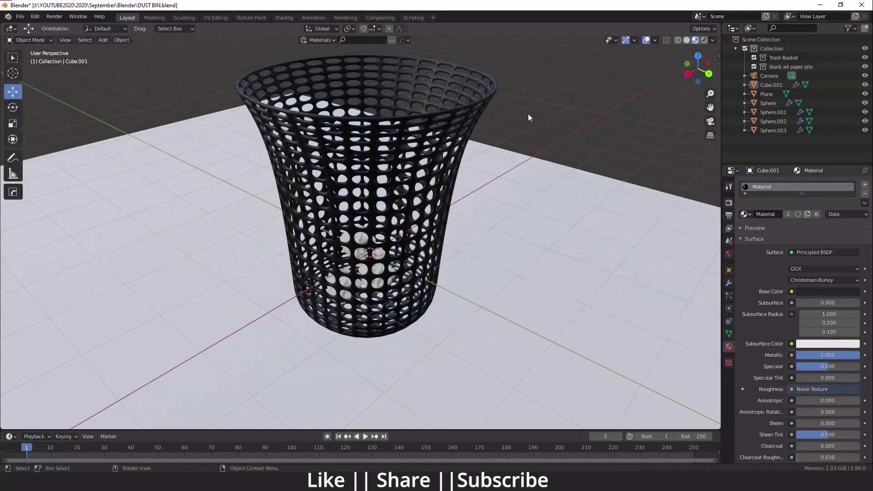
middle_drag(370, 159, 376, 182)
scroll(370, 222, up, 4)
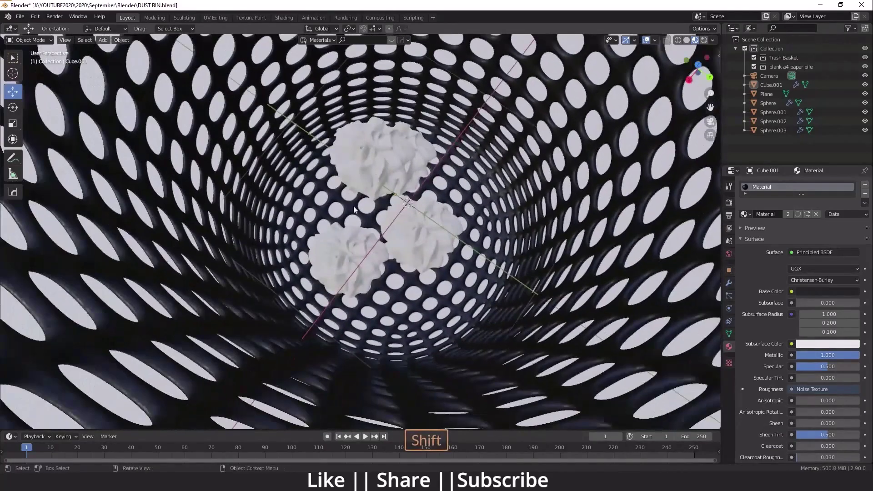
middle_drag(370, 323, 391, 262)
scroll(355, 241, up, 4)
scroll(318, 230, up, 3)
Delete the finished dustbin, the floor plane and all the paper-ball spheres, keeping the camera.
scroll(345, 233, down, 4)
scroll(345, 233, down, 4)
scroll(406, 259, down, 10)
scroll(406, 262, down, 3)
drag(568, 377, 301, 130)
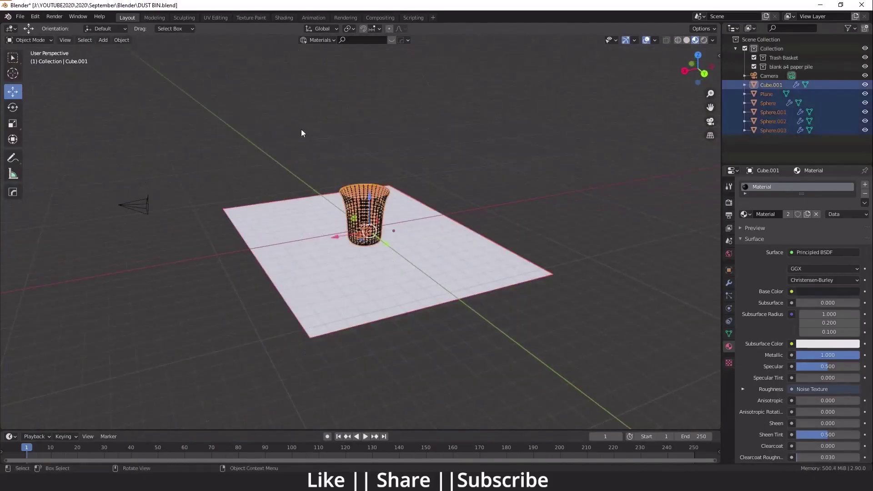
key(Delete)
Add a new cube mesh at the centre of the scene.
key(shift+a)
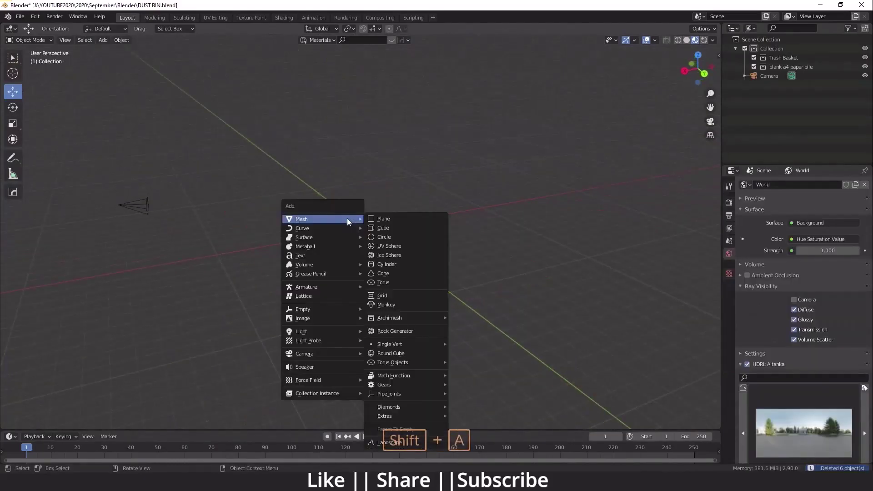
click(384, 226)
middle_drag(384, 226, 377, 275)
Delete the cube's top face in Edit Mode to make it an open box, and return to Object Mode.
key(Tab)
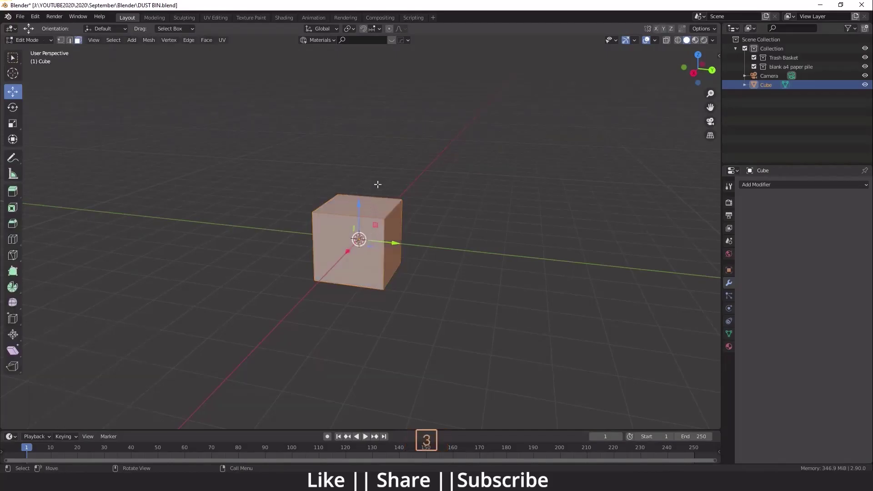
click(335, 200)
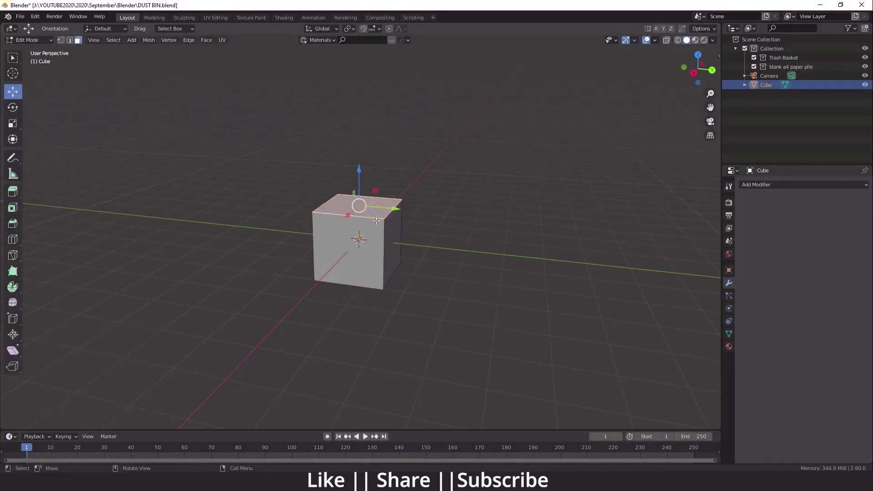
key(Delete)
click(362, 222)
key(Tab)
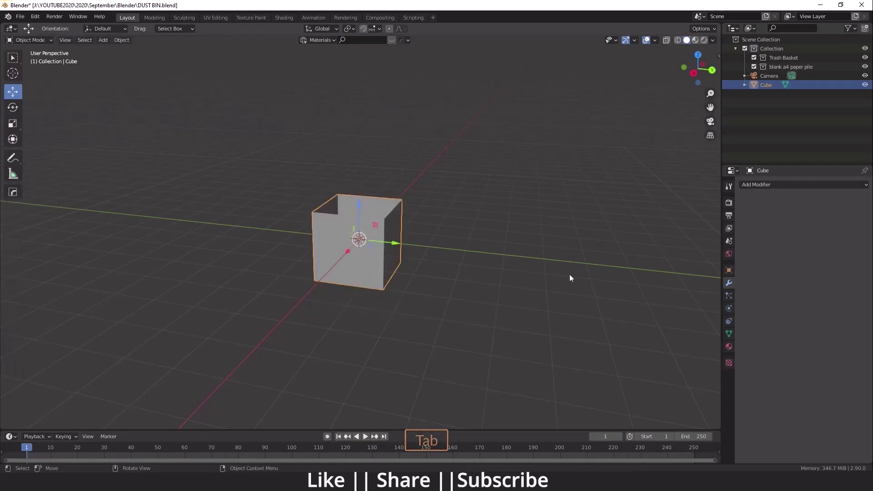
Add a Subdivision Surface modifier to the open box and set its viewport levels to 3.
click(764, 186)
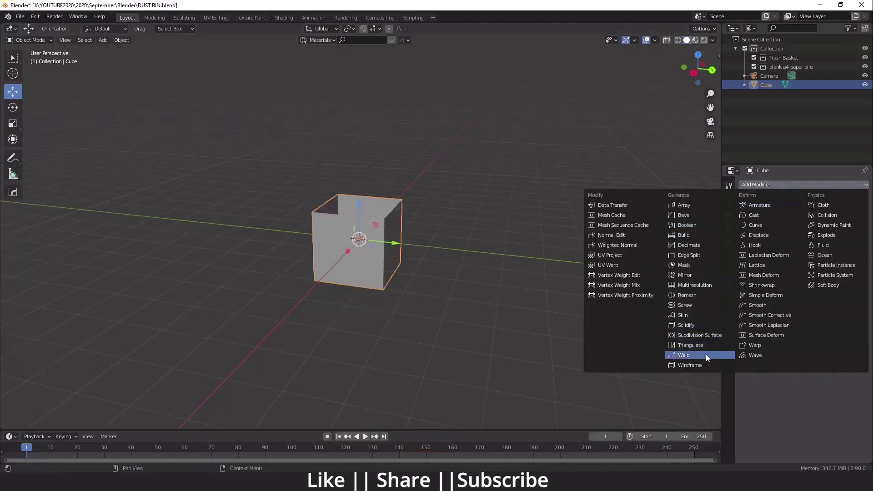
click(701, 337)
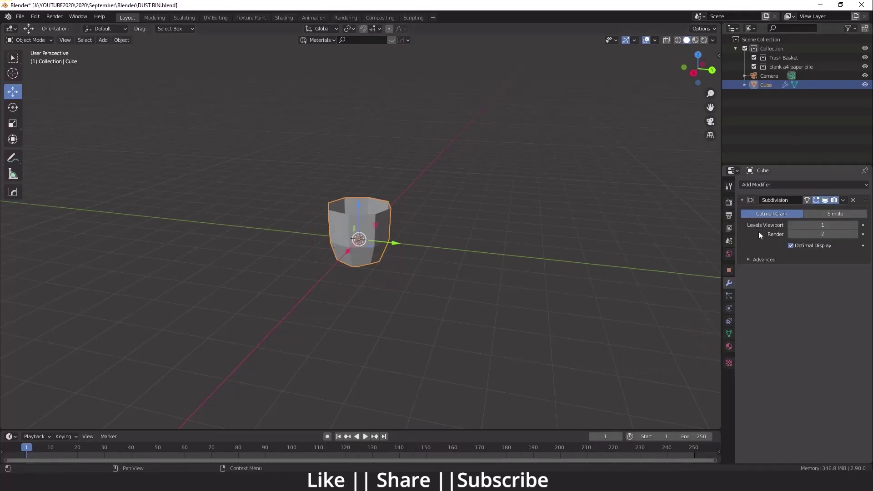
click(856, 225)
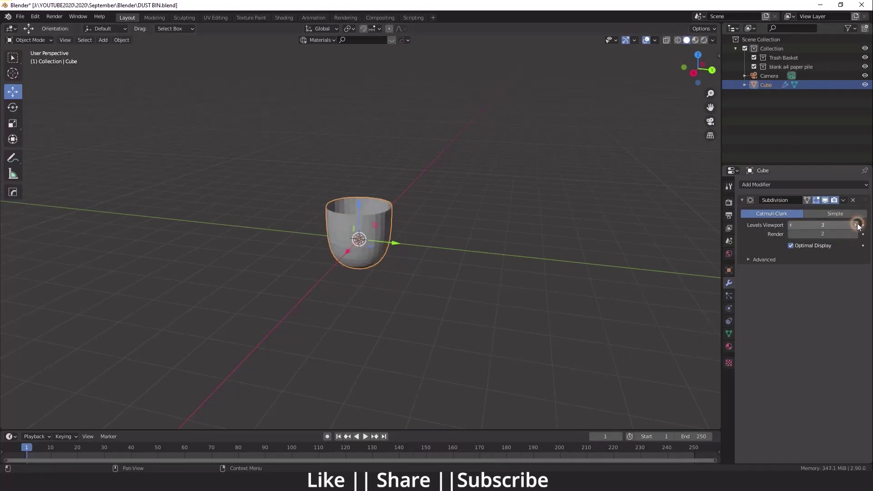
scroll(381, 247, up, 2)
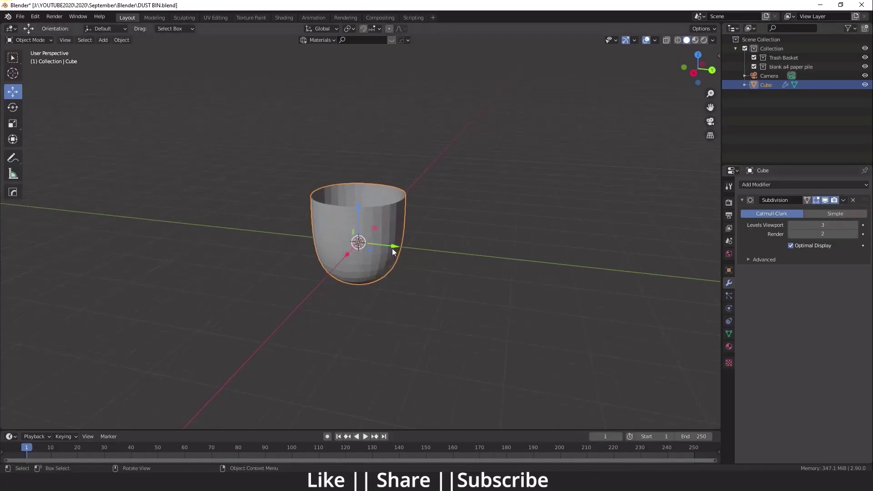
Cut one horizontal edge loop around the box and slide it near the base, at a factor of about 0.72.
key(Tab)
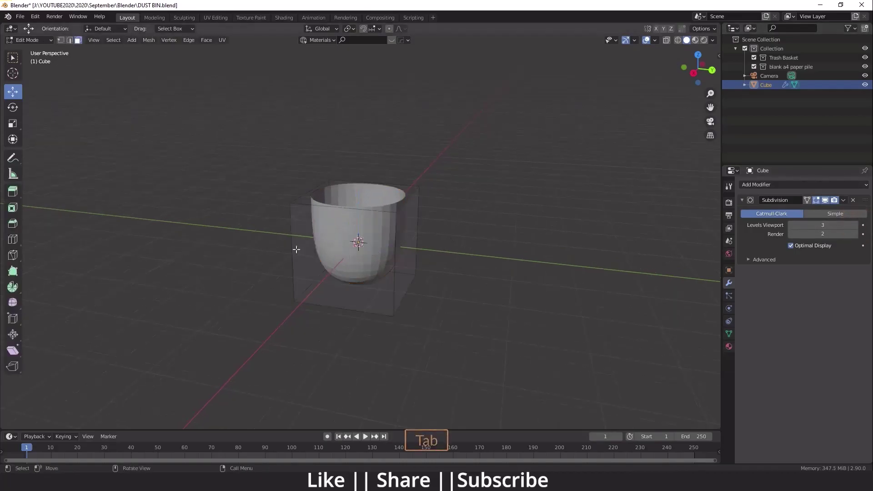
click(17, 240)
drag(302, 258, 302, 258)
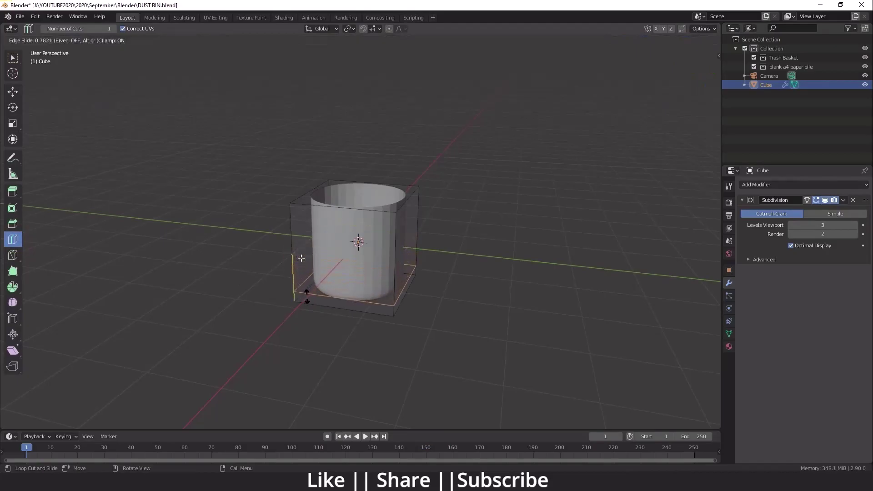
drag(302, 257, 301, 258)
Raise the top rim edge loop about 0.35 m along Z and scale it up by about 1.18.
click(12, 91)
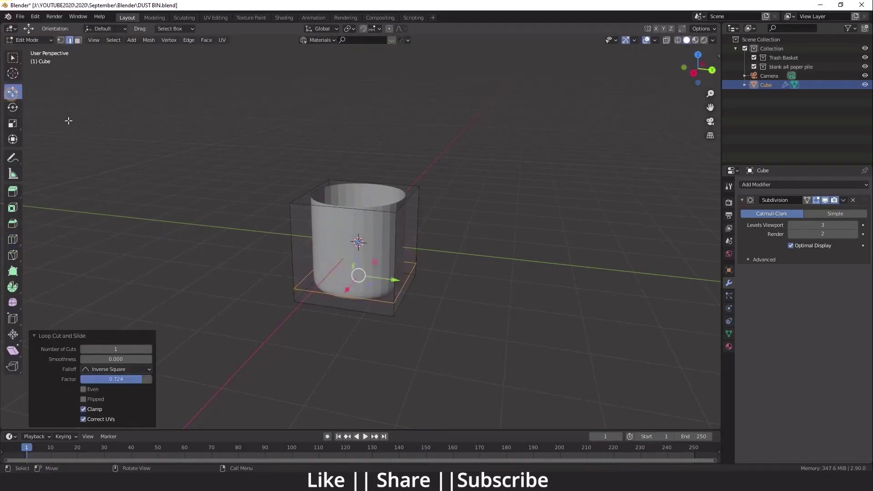
alt+click(327, 205)
alt+shift+click(326, 205)
alt+shift+click(327, 206)
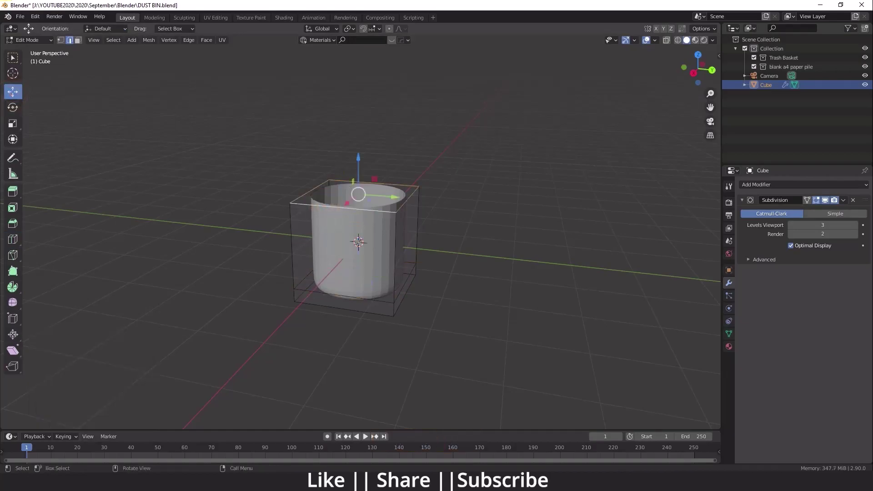
drag(360, 168, 359, 150)
middle_drag(373, 205, 375, 242)
key(s)
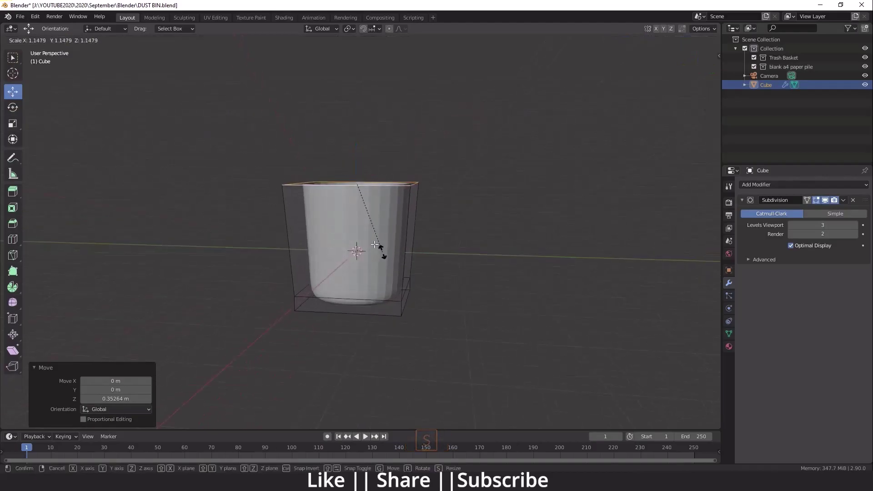
click(375, 245)
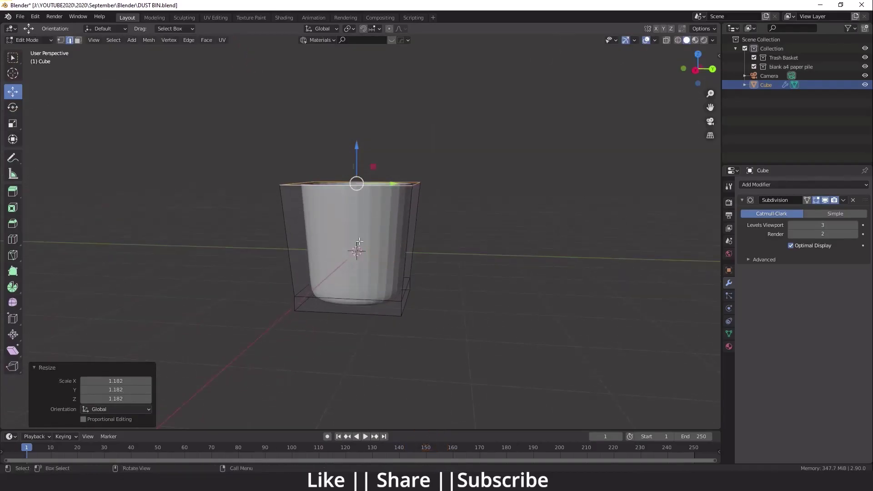
Extrude the rim about 0.85 m upward along Z and scale it outward to flare the opening.
key(z)
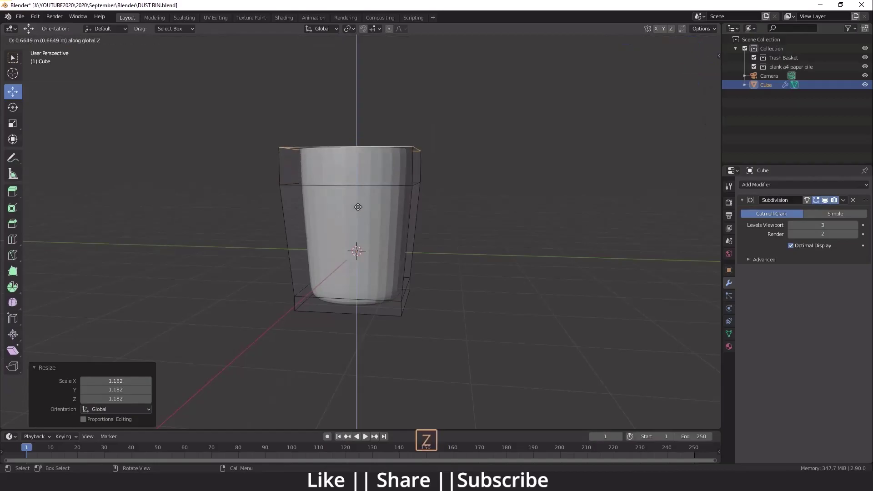
click(358, 198)
key(s)
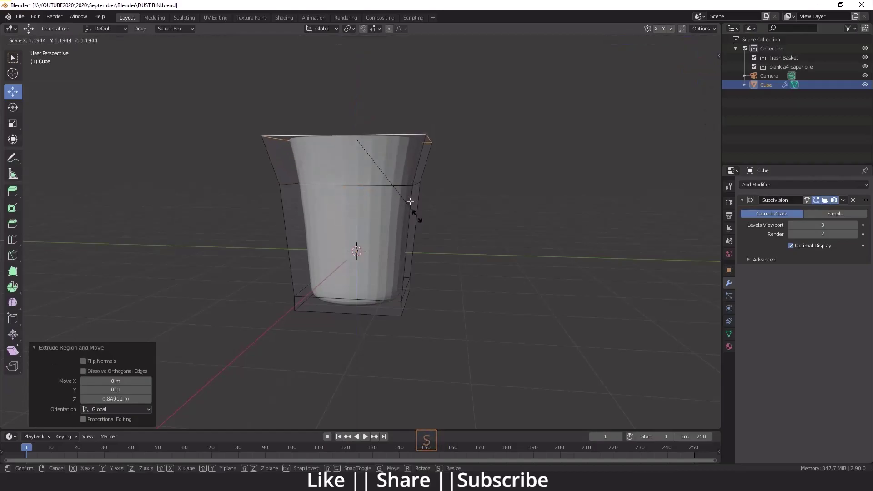
click(419, 221)
middle_drag(419, 221, 410, 237)
key(s)
click(399, 245)
Return to Object Mode and apply the Subdivision modifier to the bin.
key(Tab)
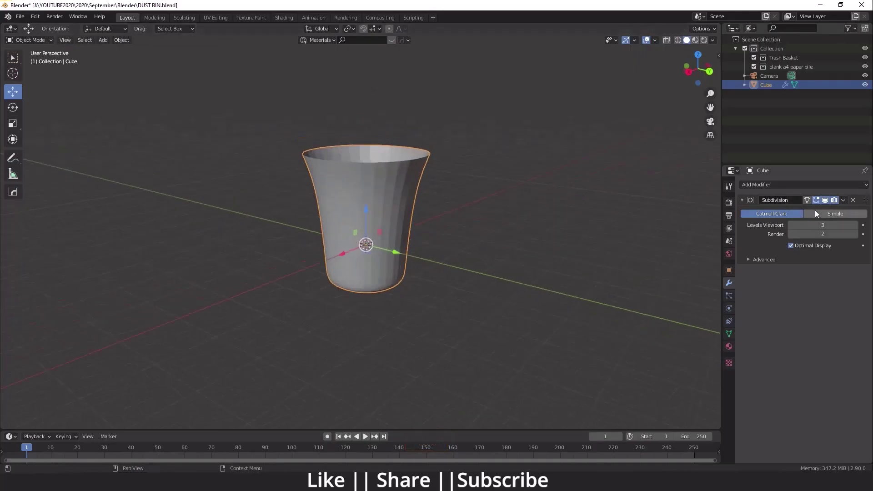
click(843, 200)
click(806, 210)
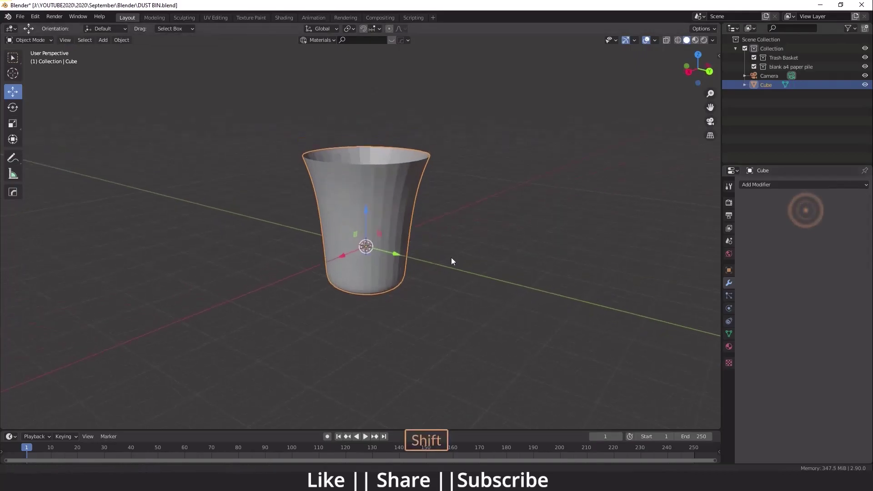
Shade the bin smooth and enable Auto Smooth for its normals.
middle_drag(451, 258, 370, 203)
key(ctrl+z)
right_click(394, 186)
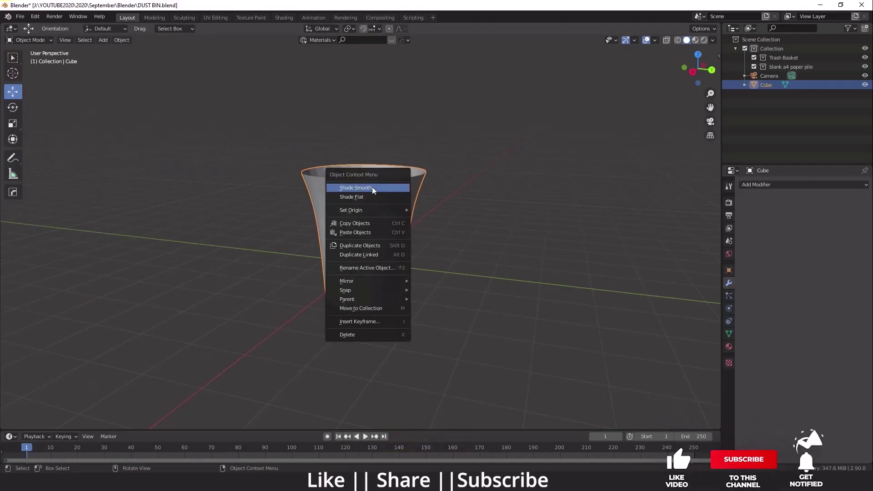
click(372, 187)
click(729, 333)
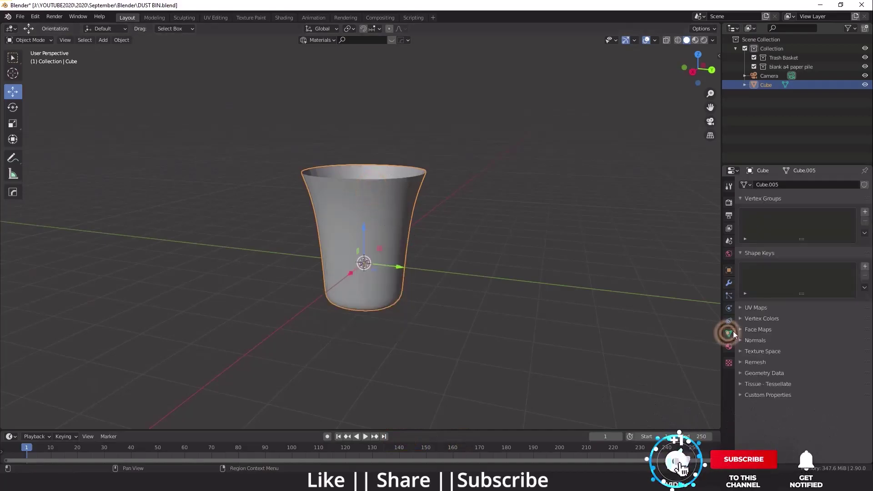
click(742, 340)
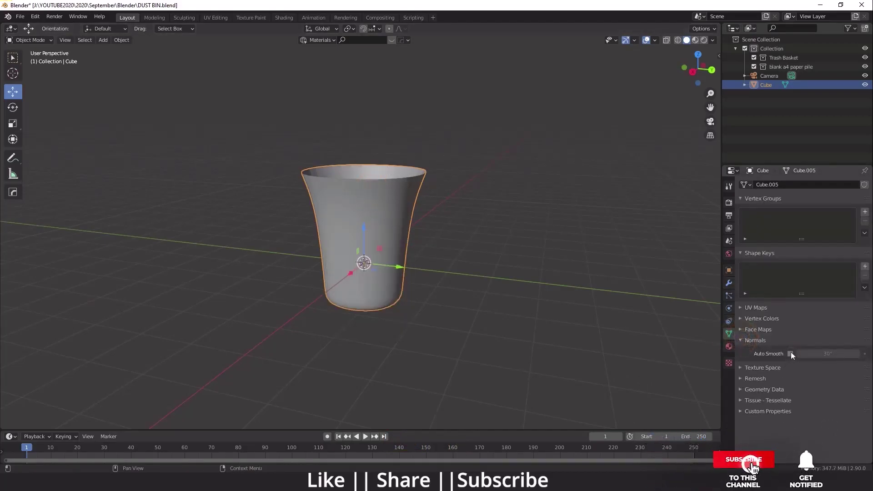
click(790, 353)
mouse_move(354, 252)
middle_down()
mouse_move(411, 305)
mouse_move(373, 238)
mouse_move(430, 319)
mouse_move(343, 255)
middle_up()
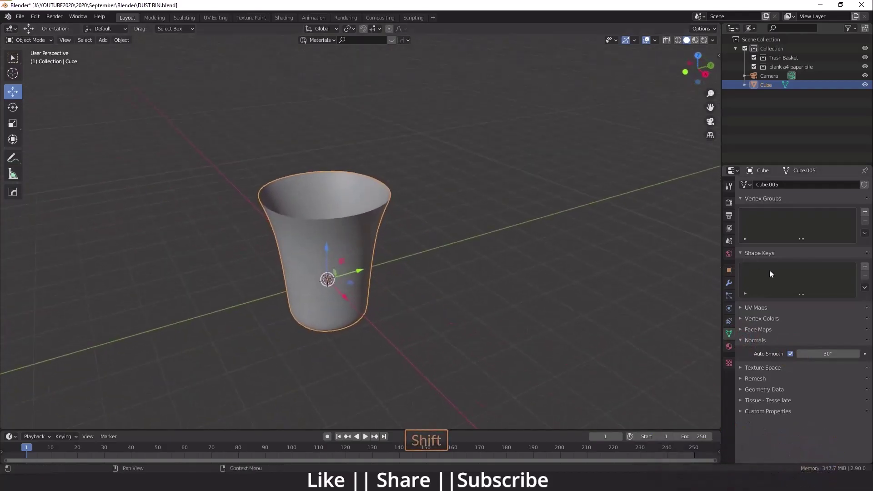
Add a Wireframe modifier to the bin to turn its surface into a mesh grid.
click(728, 285)
click(769, 185)
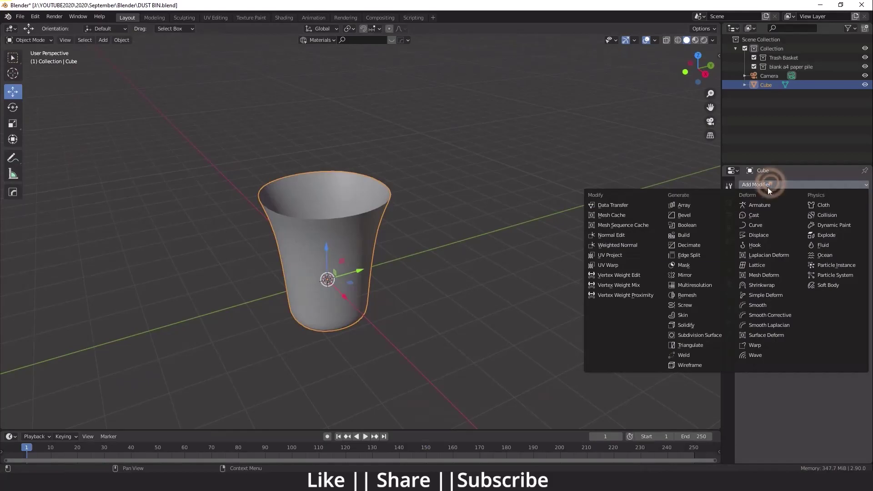
click(689, 365)
scroll(361, 303, up, 5)
shift+middle_drag(364, 303, 424, 288)
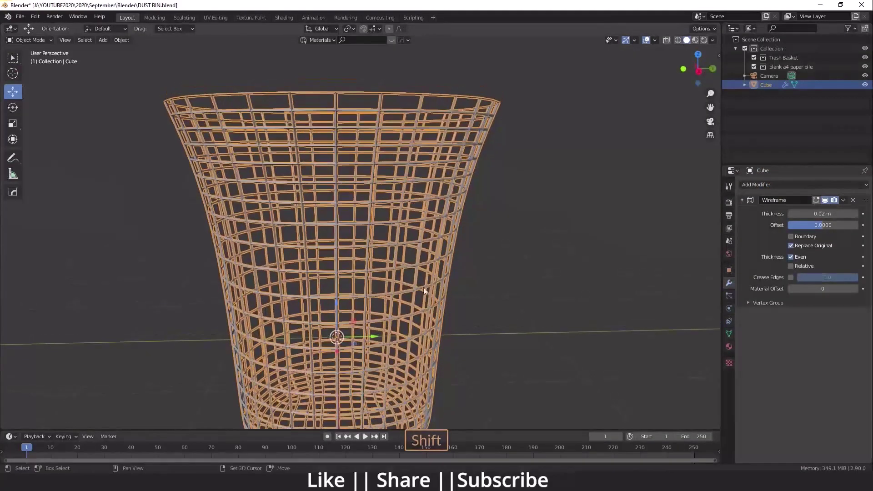
Hide the viewport overlays and inspect the wireframe around the bin's upper rim.
click(646, 40)
middle_drag(448, 127, 373, 267)
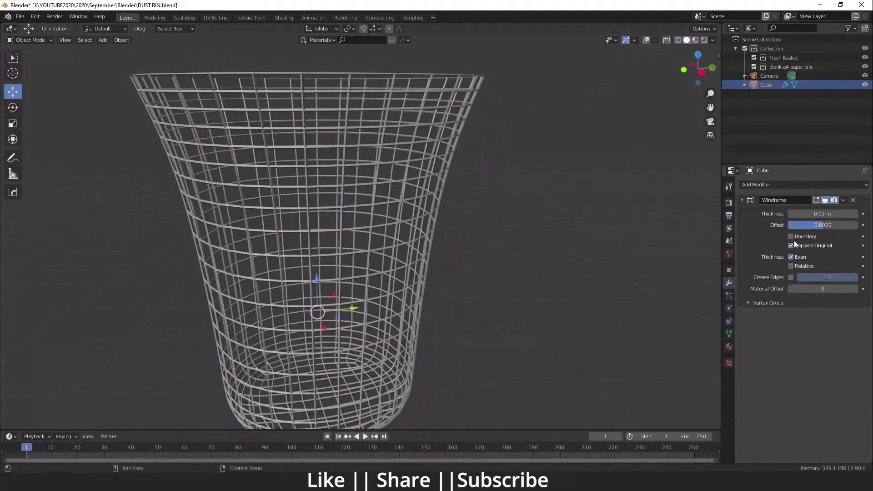
middle_drag(449, 167, 458, 231)
scroll(453, 193, up, 2)
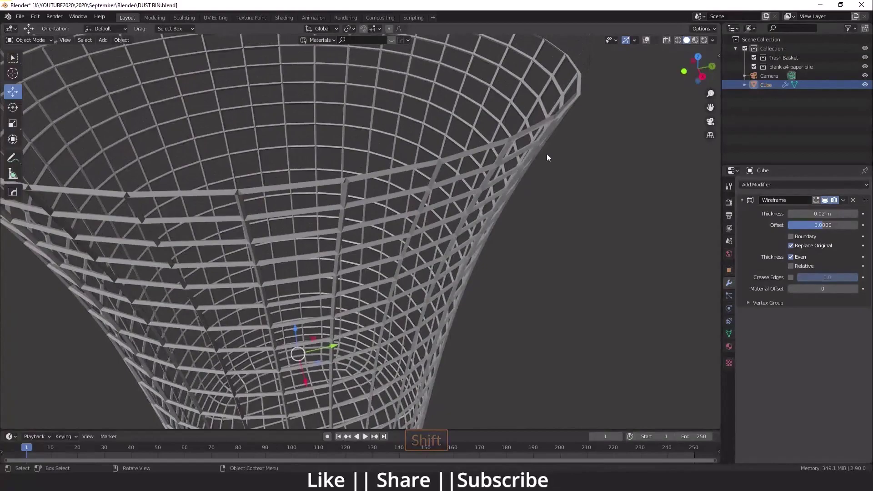
middle_drag(547, 157, 487, 138)
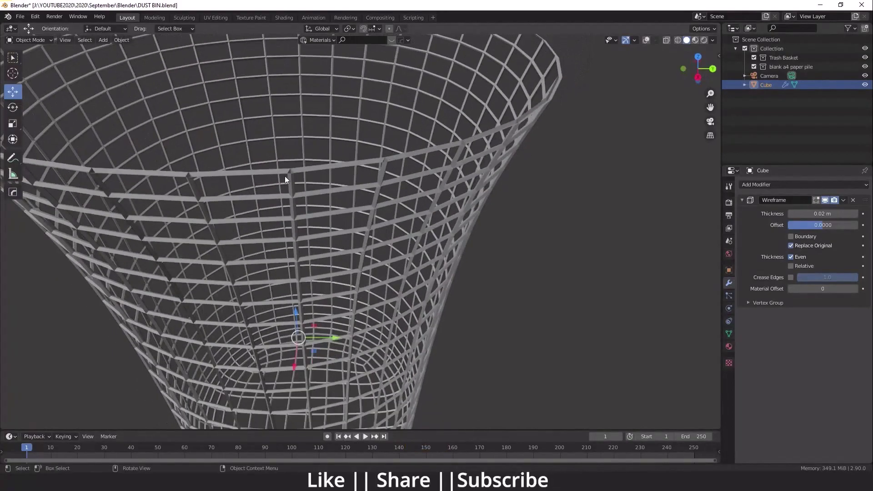
middle_drag(284, 176, 355, 173)
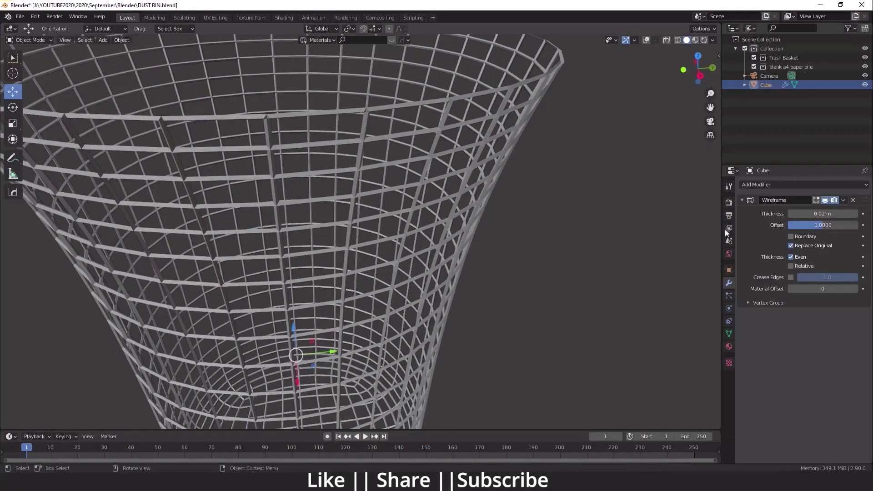
Enable the Wireframe modifier's Boundary option to close the edge along the bin's rim.
click(792, 237)
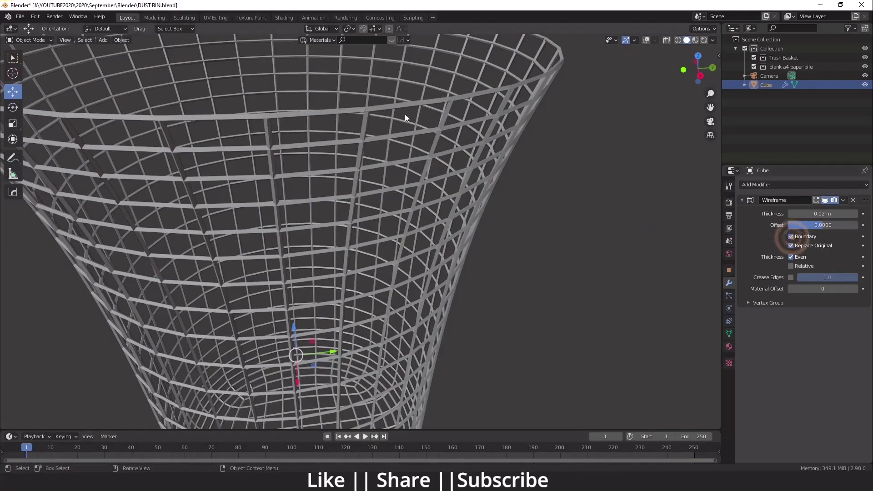
middle_drag(405, 114, 487, 225)
scroll(466, 216, down, 4)
shift+middle_drag(528, 288, 529, 276)
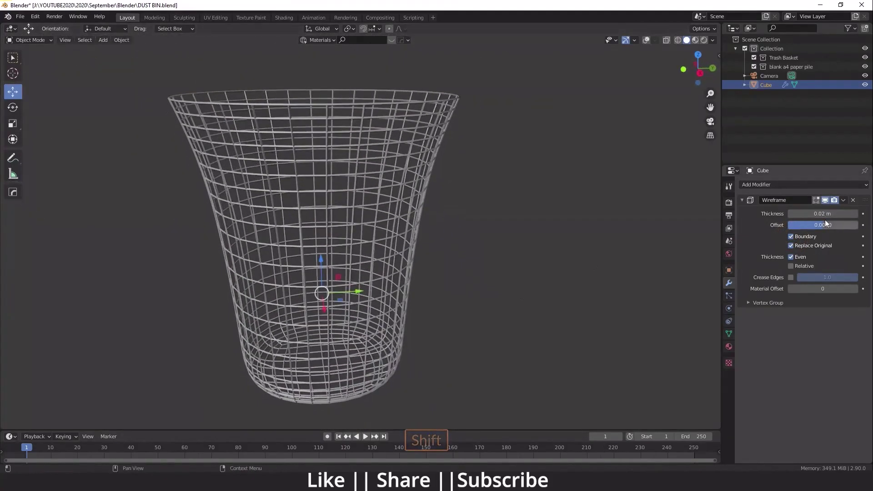
Increase the Wireframe modifier's thickness to 0.056 m for sturdier bars on the bin.
mouse_move(817, 213)
mouse_down()
mouse_move(846, 213)
mouse_move(813, 213)
mouse_up()
middle_drag(526, 266, 444, 269)
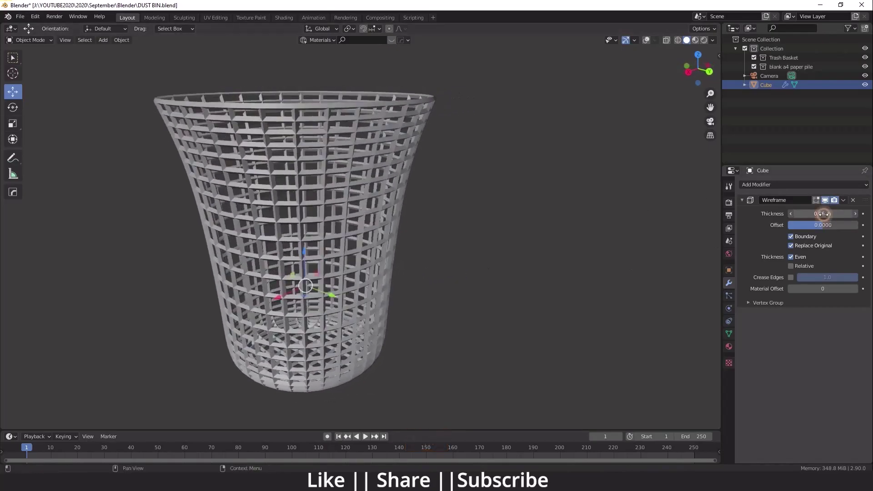
scroll(427, 270, down, 3)
shift+middle_drag(427, 270, 418, 276)
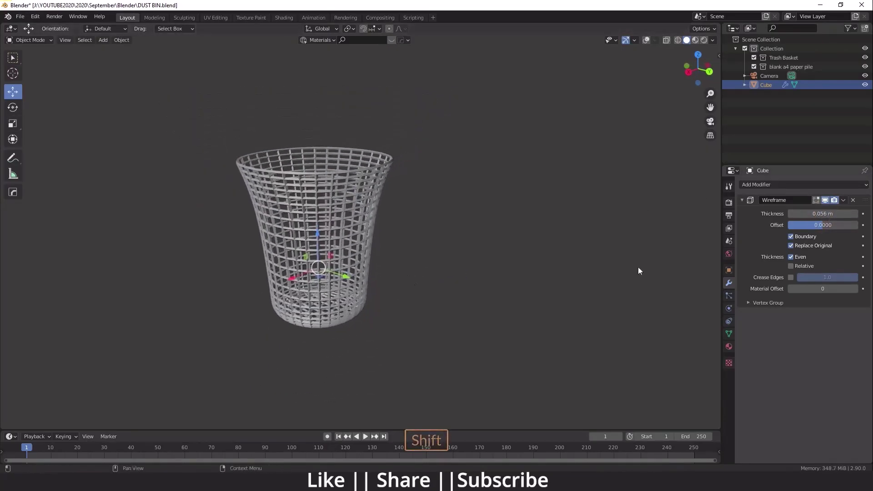
Add a Subdivision Surface modifier to the bin and set its viewport level to 3.
click(801, 184)
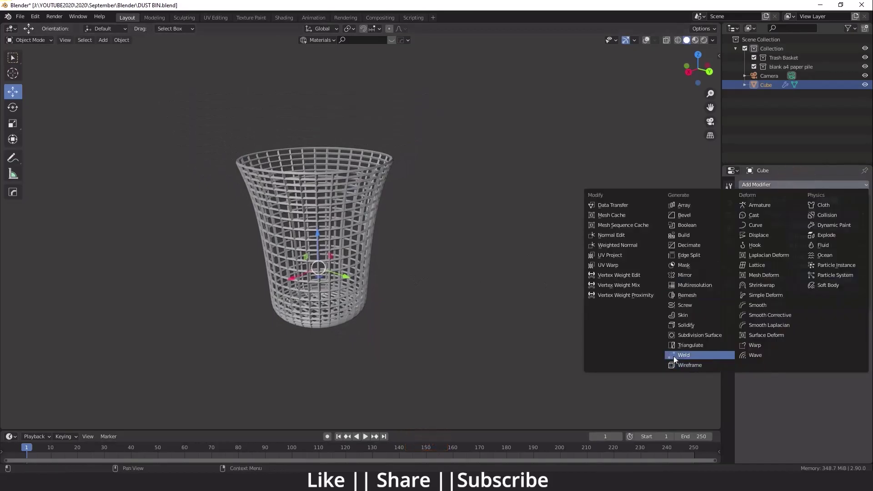
click(691, 337)
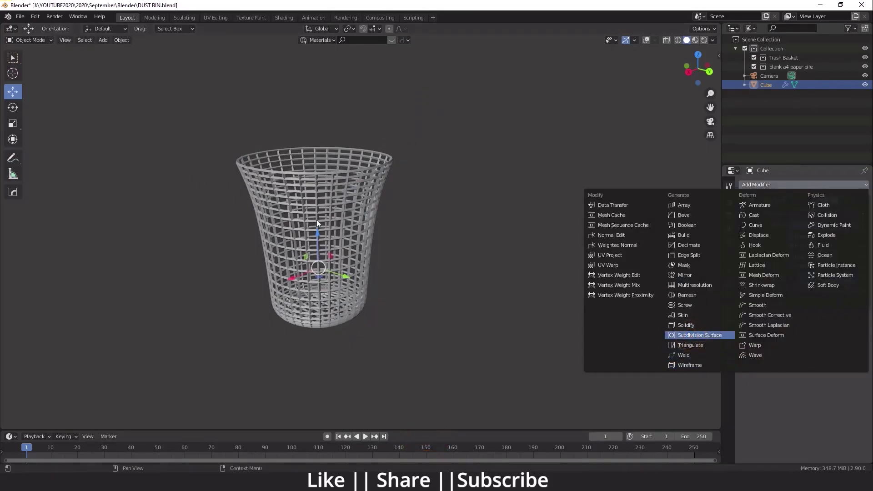
scroll(326, 243, up, 4)
shift+middle_drag(327, 243, 377, 269)
middle_drag(378, 268, 403, 262)
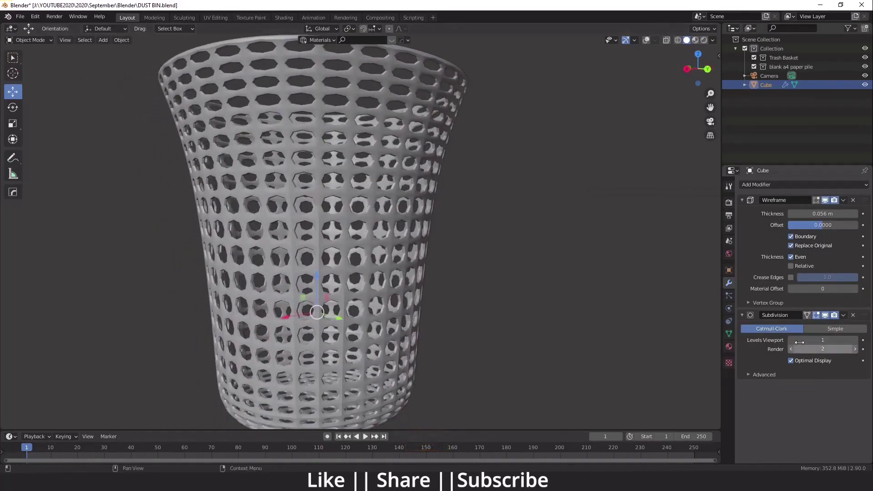
click(855, 340)
click(856, 341)
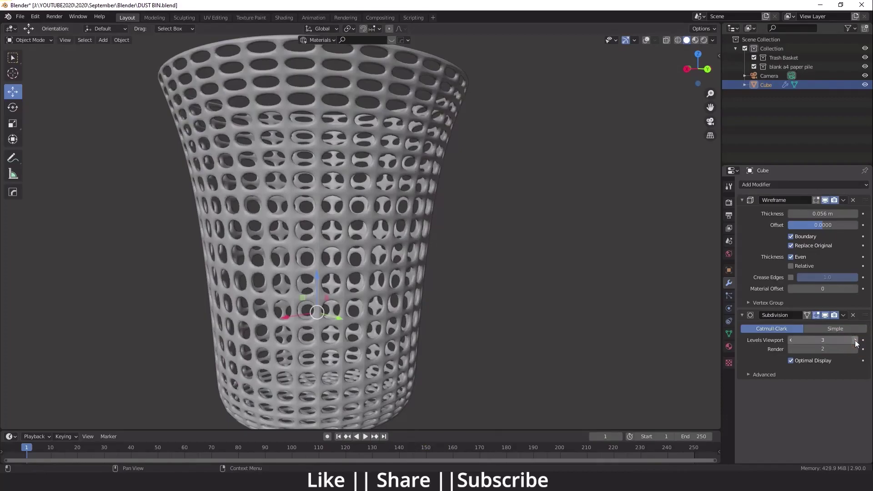
Apply Shade Smooth to the subdivided bin and check its mesh up close and as a whole.
middle_drag(242, 195, 357, 191)
scroll(384, 244, up, 4)
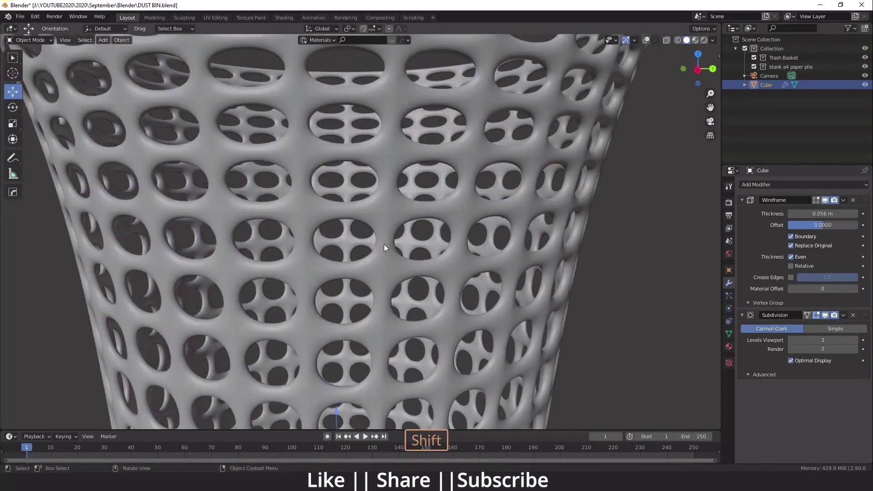
scroll(384, 244, down, 2)
scroll(381, 193, up, 2)
right_click(381, 171)
click(352, 173)
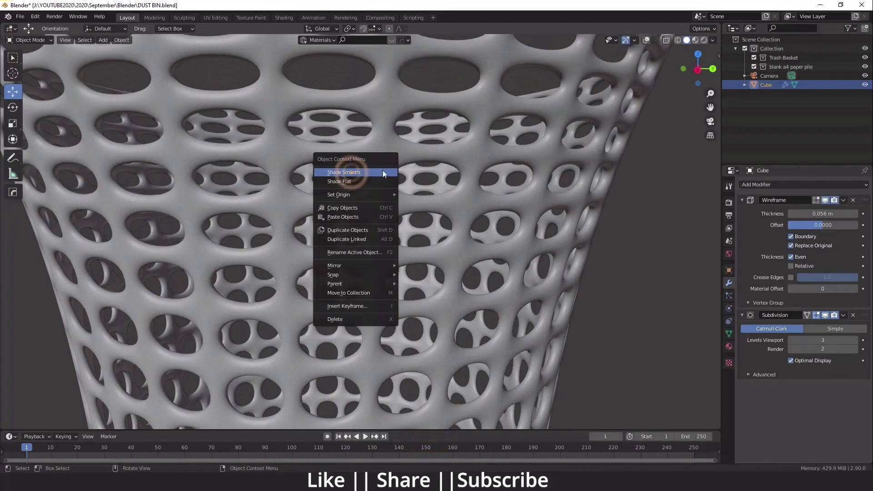
scroll(395, 173, down, 6)
middle_drag(318, 174, 336, 254)
scroll(332, 229, down, 2)
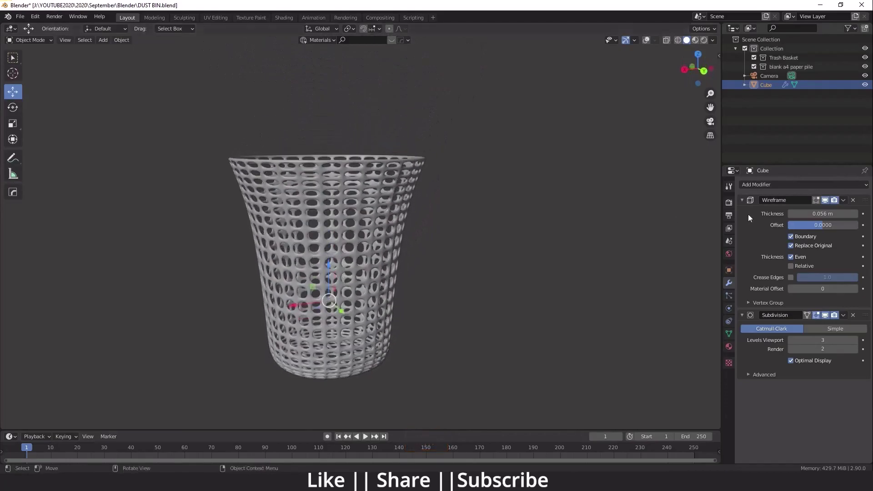
Collapse the Wireframe and Subdivision modifier settings and turn the viewport overlays back on.
click(742, 200)
click(742, 212)
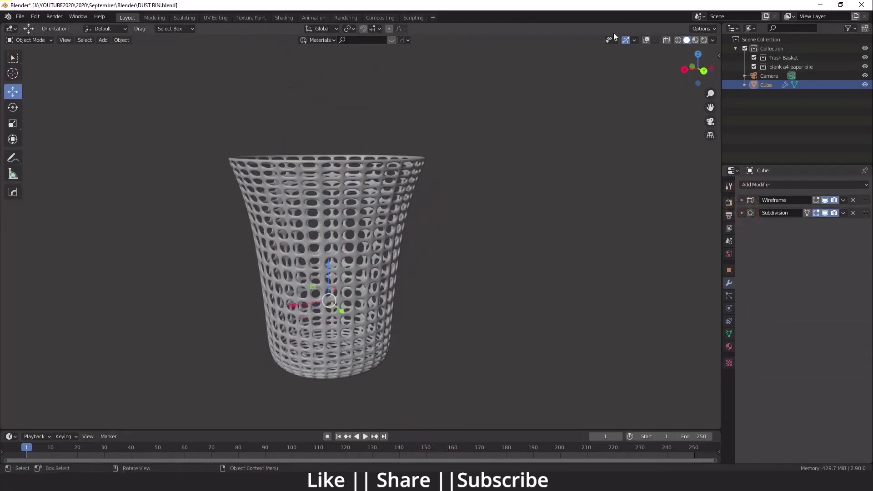
click(645, 40)
middle_drag(457, 165, 437, 221)
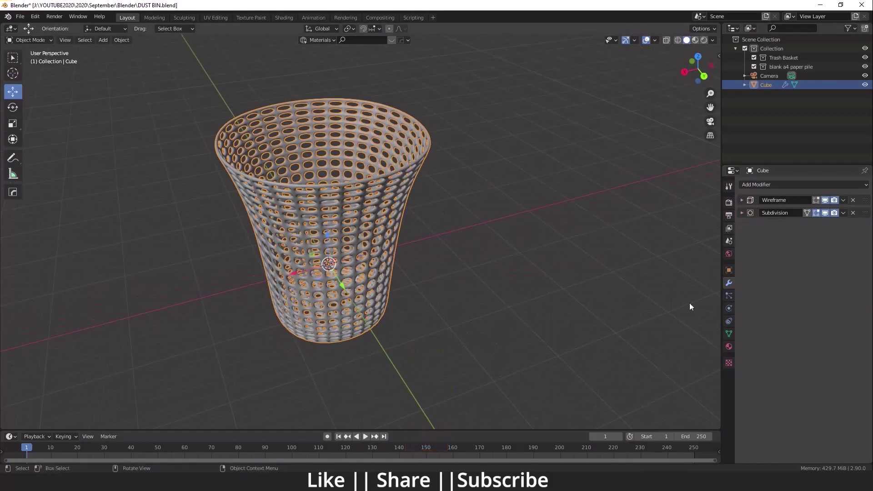
Assign the existing dark metallic material named Material to the bin and view it in Material Preview shading.
click(729, 346)
click(744, 214)
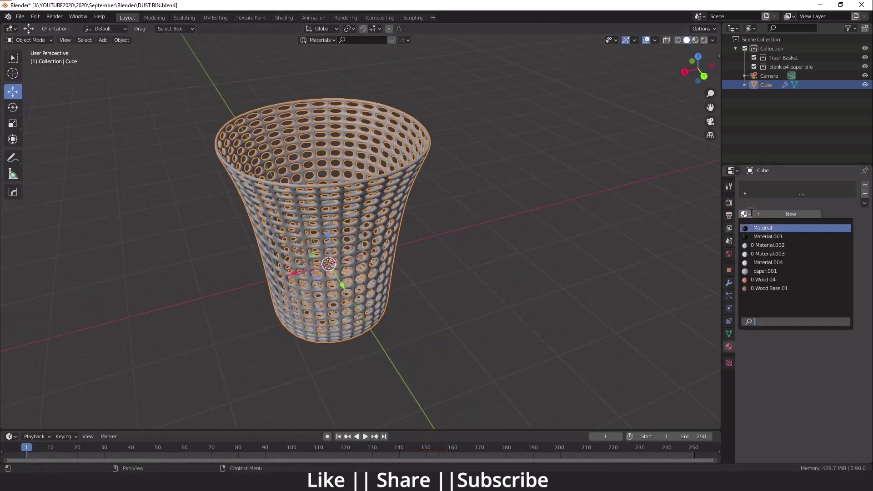
click(761, 228)
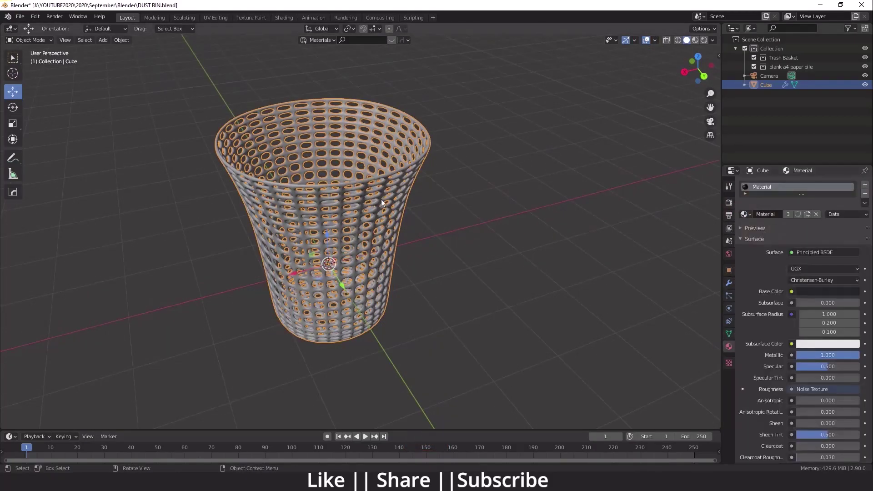
click(695, 40)
shift+middle_drag(302, 251, 354, 274)
scroll(364, 259, up, 4)
shift+middle_drag(375, 246, 372, 278)
middle_drag(372, 278, 343, 258)
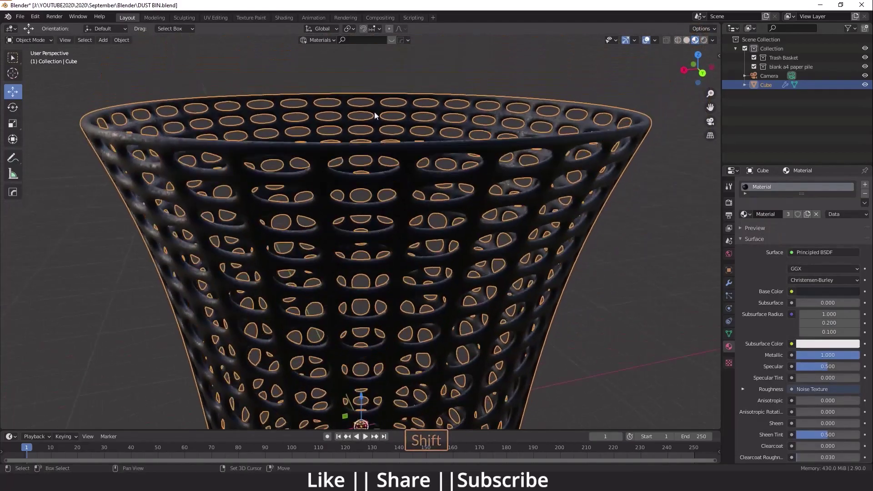
Examine the bin material's shader nodes in the Shading workspace, following the Noise Texture and Bump links into the Principled BSDF.
click(285, 17)
scroll(391, 347, down, 2)
shift+middle_drag(391, 348, 335, 322)
scroll(350, 381, up, 2)
mouse_move(373, 382)
shift+middle_down()
mouse_move(413, 413)
mouse_move(424, 385)
shift+middle_up()
scroll(452, 401, up, 5)
scroll(344, 395, up, 3)
shift+middle_drag(344, 395, 332, 404)
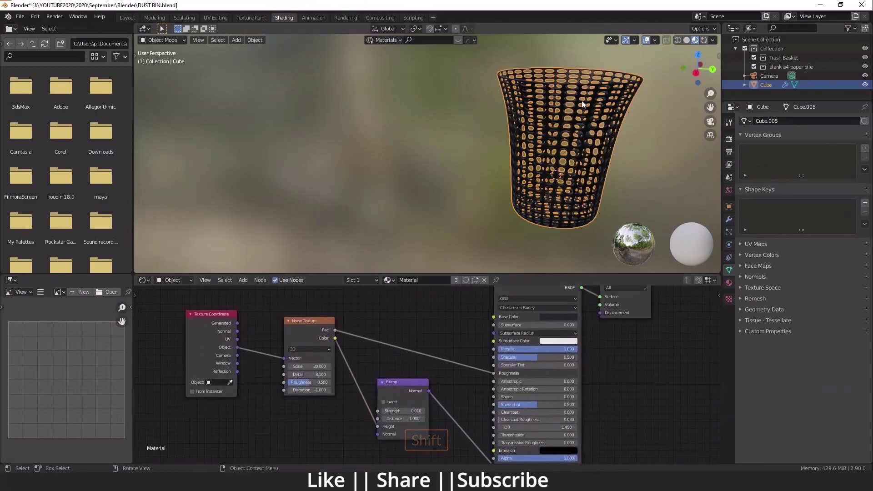
scroll(312, 407, up, 4)
scroll(312, 407, down, 3)
shift+middle_drag(423, 407, 433, 404)
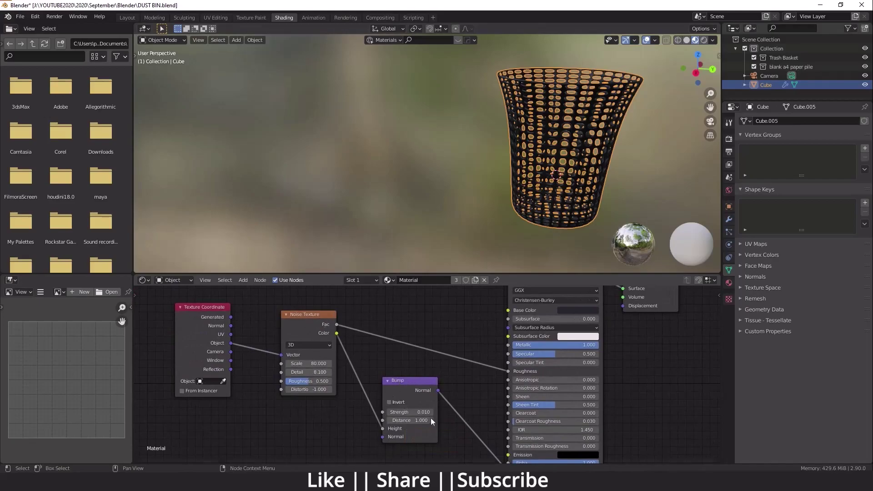
shift+middle_drag(478, 443, 429, 394)
scroll(464, 424, down, 2)
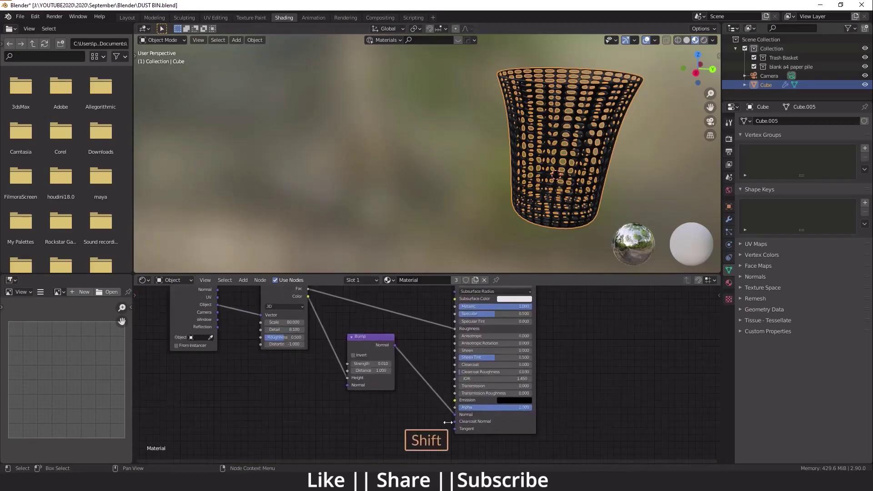
scroll(447, 422, down, 3)
scroll(305, 400, up, 5)
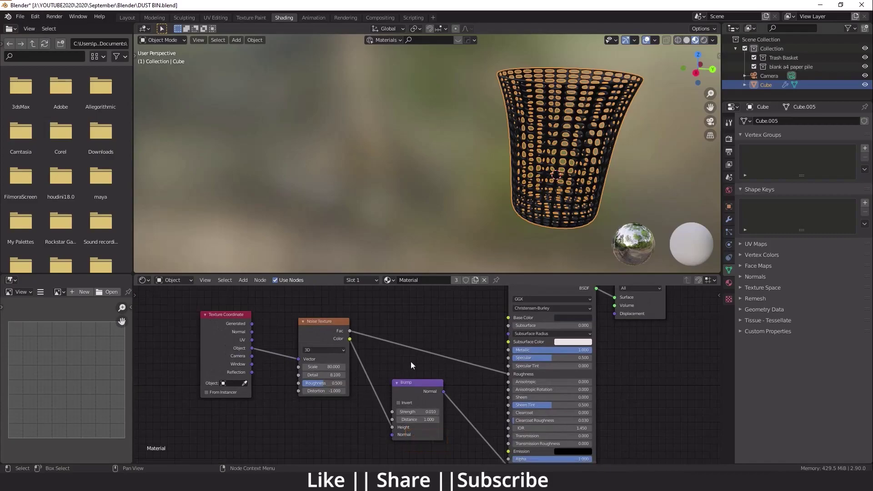
scroll(411, 362, down, 2)
shift+middle_drag(409, 191, 323, 229)
Return to the Layout workspace, add a UV sphere and move it along X to stand beside the bin.
click(127, 17)
shift+middle_drag(358, 264, 337, 255)
key(shift+a)
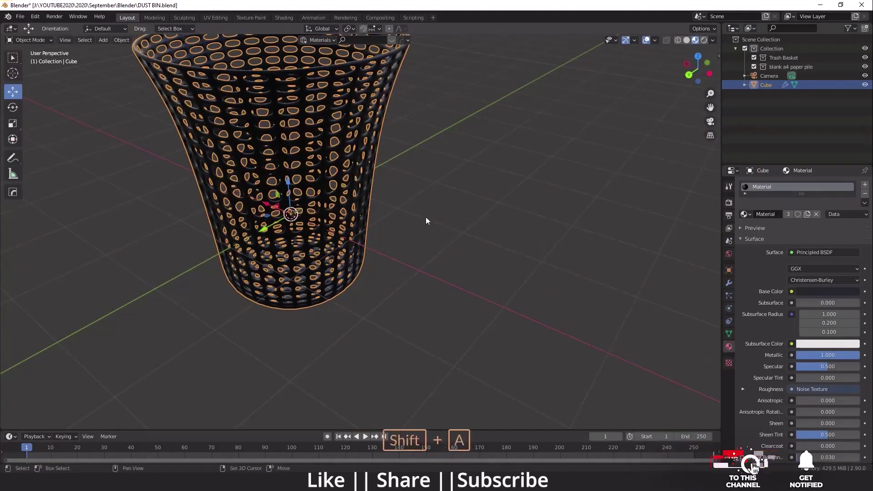
mouse_move(396, 217)
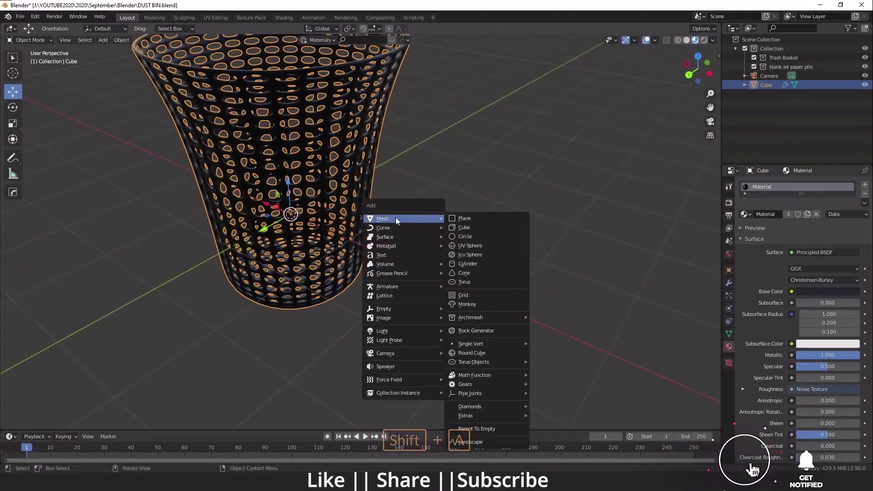
click(474, 247)
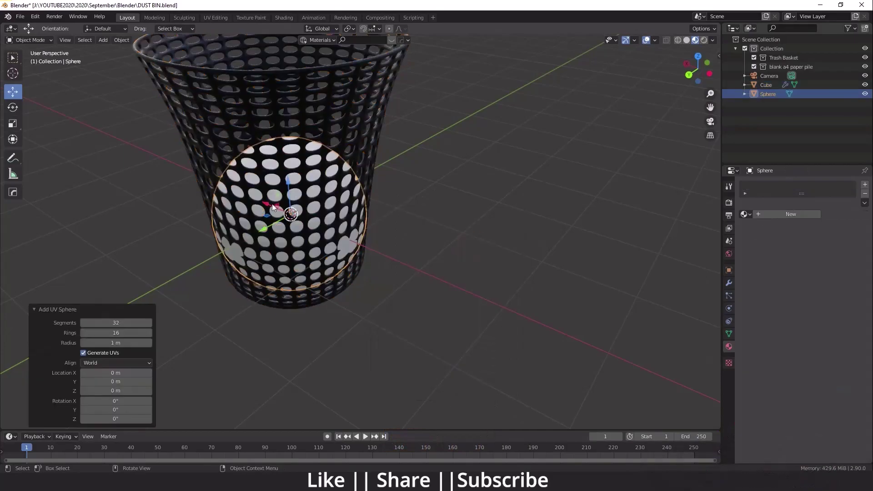
drag(272, 205, 476, 296)
scroll(475, 295, down, 4)
middle_drag(475, 295, 496, 292)
Randomize all of the sphere's vertices in Edit Mode with an amount of 0.3 m and a random seed of 3.
key(Tab)
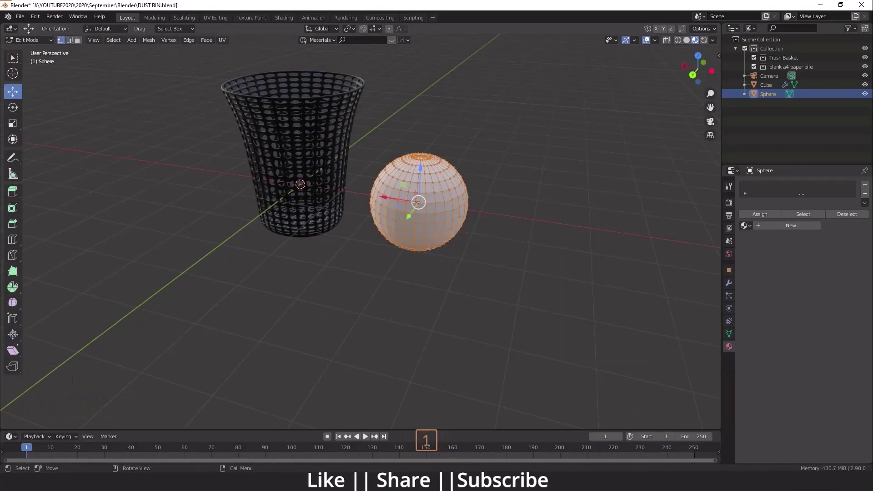
click(144, 40)
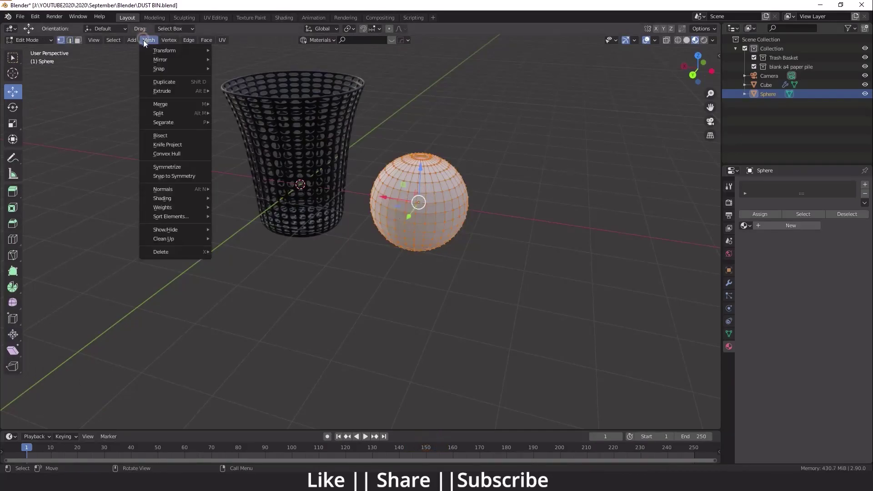
mouse_move(155, 49)
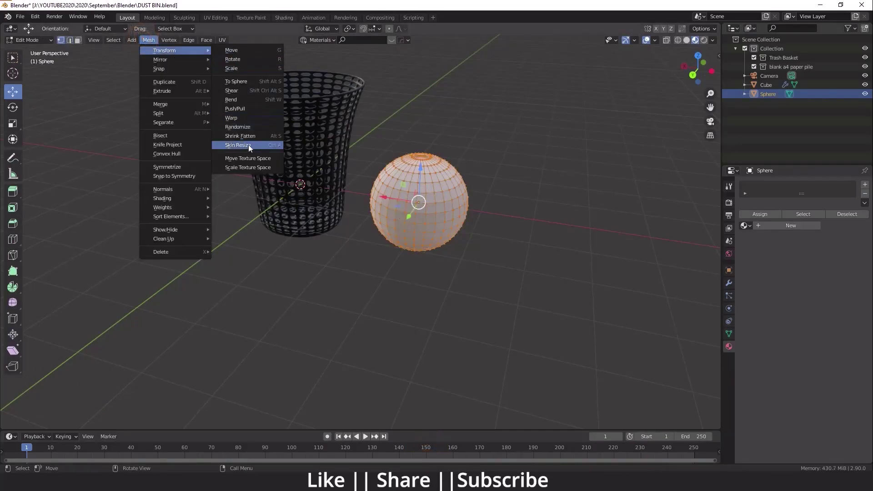
click(245, 129)
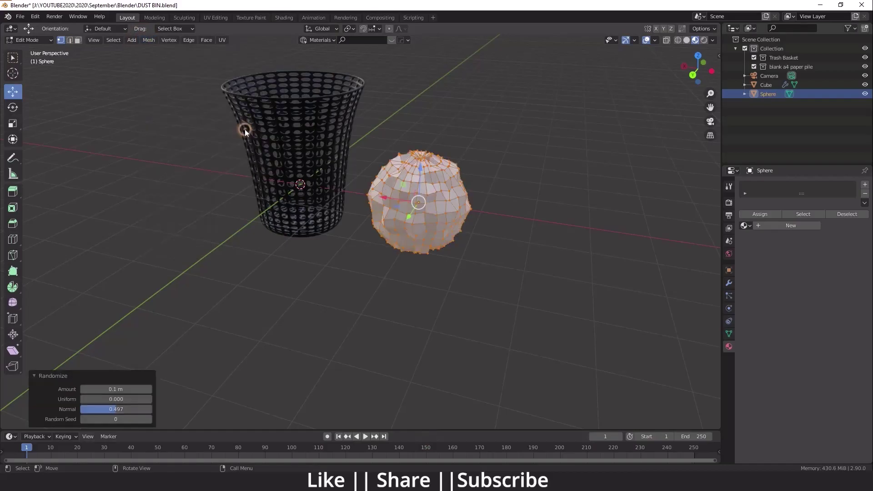
scroll(427, 212, up, 2)
shift+middle_drag(428, 220, 425, 197)
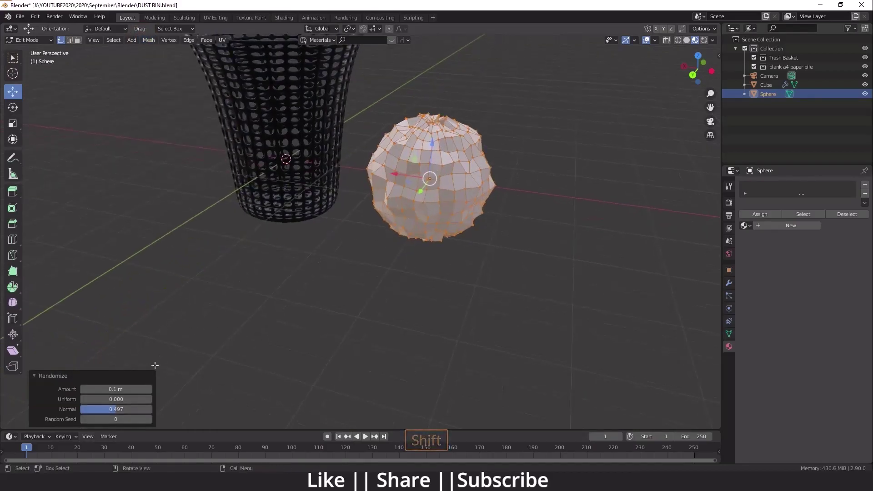
drag(111, 390, 137, 408)
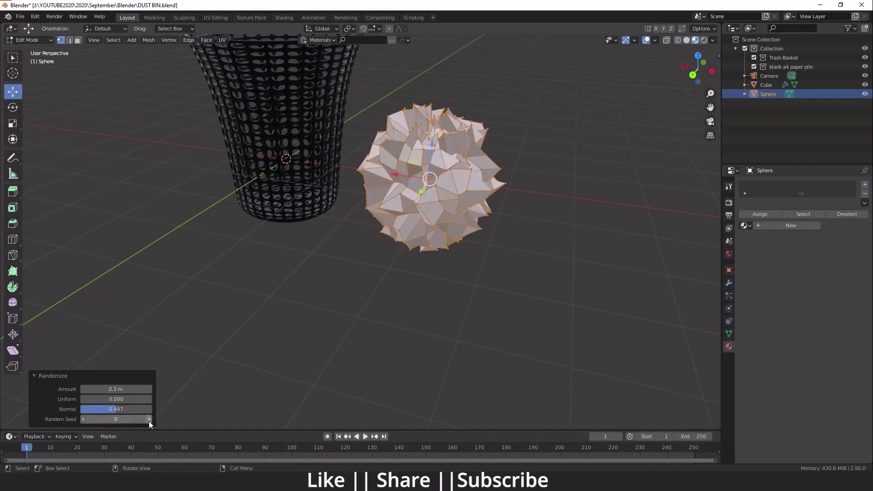
click(149, 420)
click(150, 419)
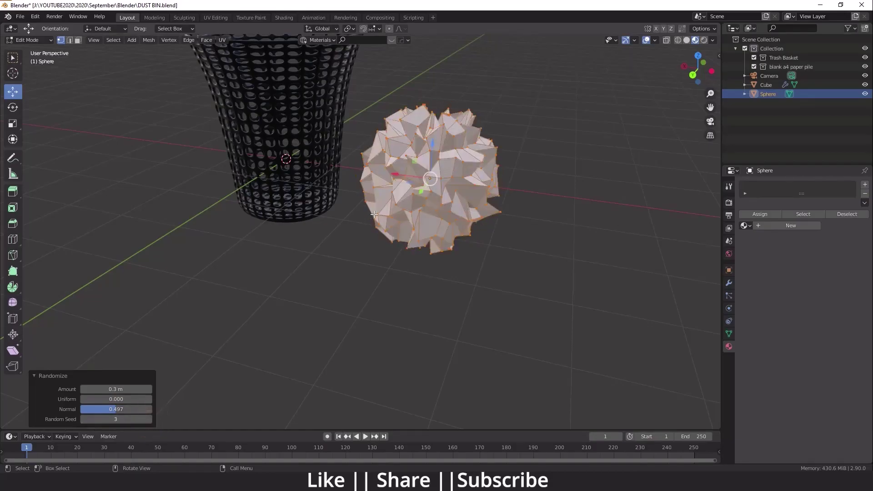
key(Tab)
Add a Subdivision Surface modifier to the crumpled sphere and set its viewport level to 3.
middle_drag(484, 159, 541, 195)
middle_drag(541, 258, 712, 269)
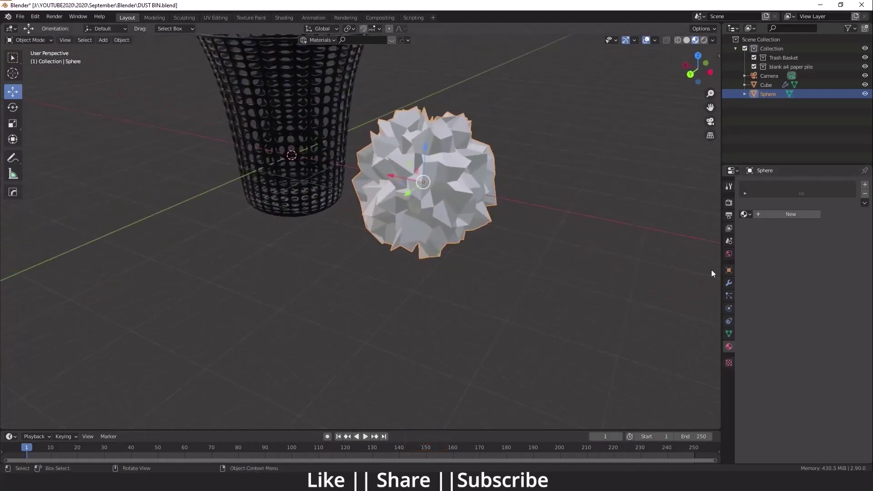
click(729, 283)
click(766, 184)
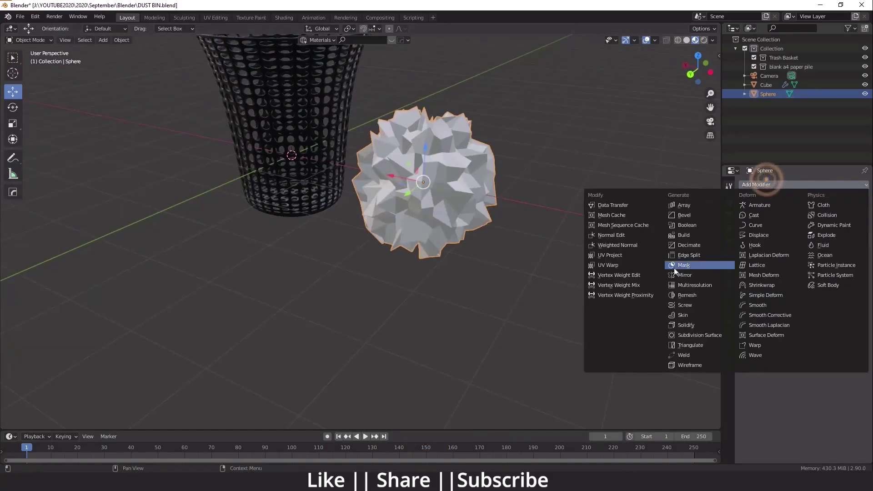
click(691, 334)
shift+middle_drag(583, 295, 433, 281)
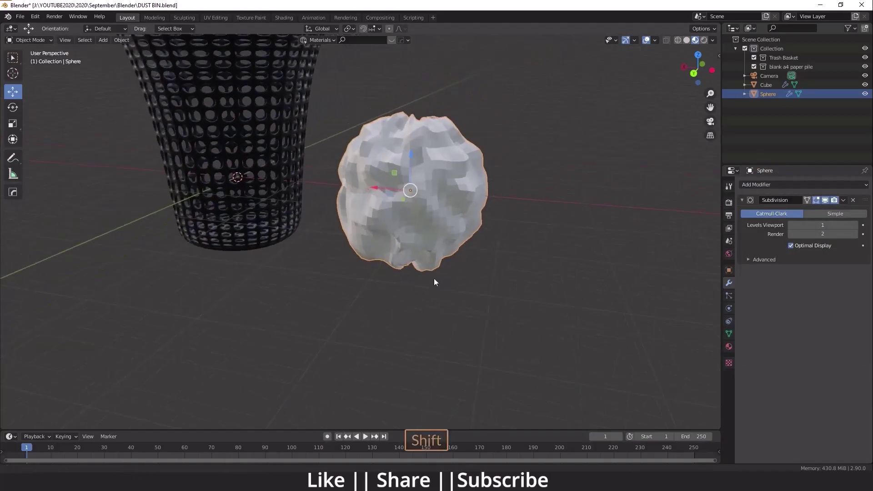
click(855, 226)
click(856, 225)
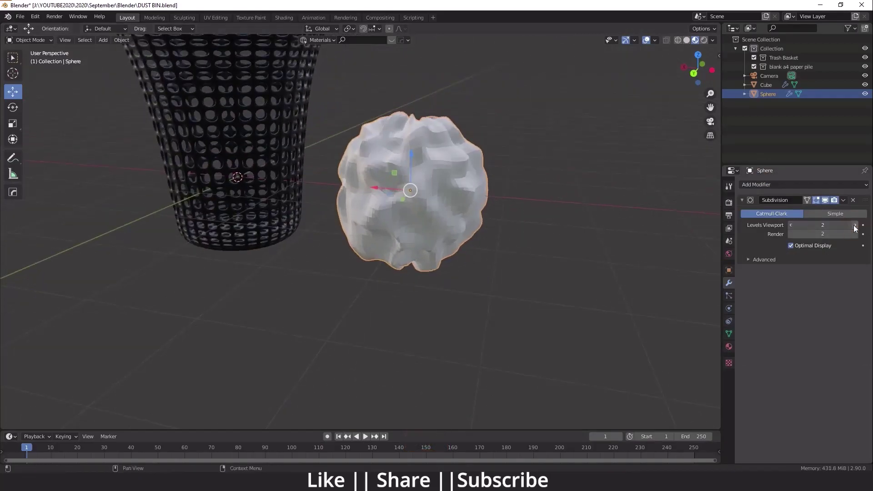
Shade the crumpled paper ball smooth.
mouse_move(425, 163)
shift+middle_down()
mouse_move(427, 175)
mouse_move(362, 186)
mouse_move(348, 178)
mouse_move(466, 163)
mouse_move(429, 166)
mouse_move(382, 223)
shift+middle_up()
right_click(409, 176)
click(408, 175)
scroll(433, 202, up, 2)
scroll(381, 223, down, 4)
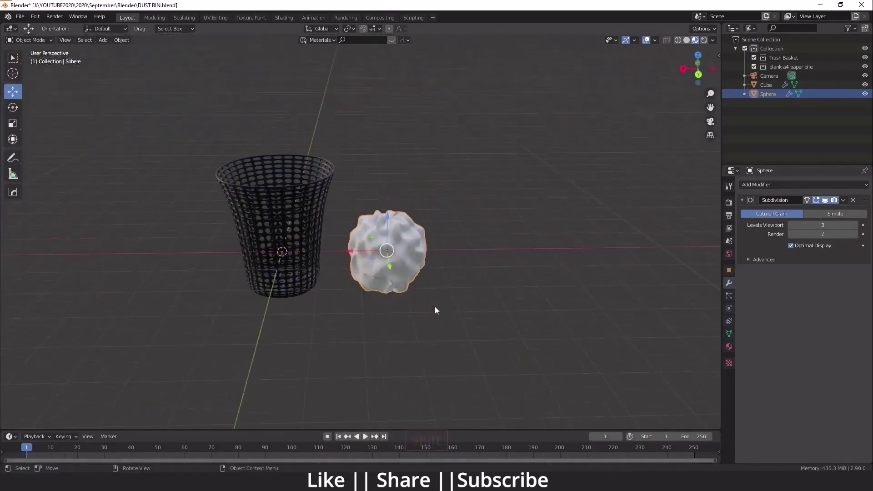
Scale the paper ball down to roughly a third of its size so it fits inside the bin.
key(s)
click(397, 268)
key(s)
click(411, 273)
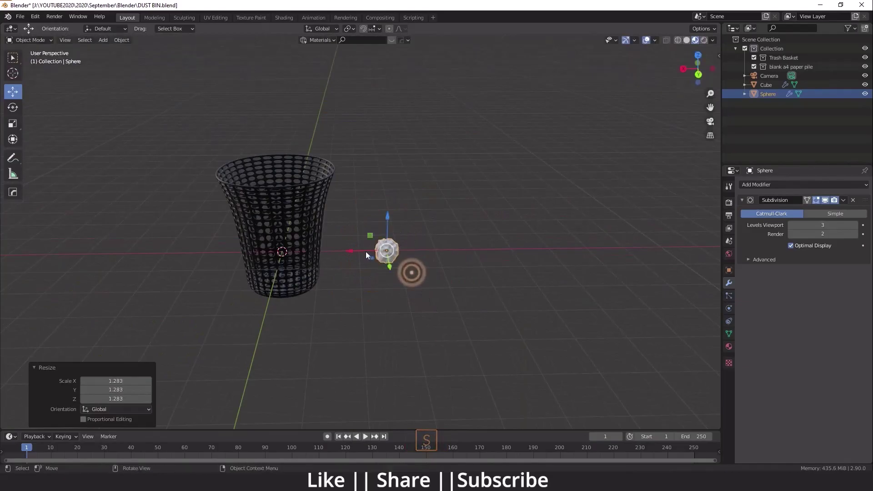
Move the paper ball about 2.91 m along X into the bin and lower it about 0.43 m along Z.
drag(366, 251, 254, 253)
scroll(248, 266, up, 3)
shift+middle_drag(244, 266, 272, 208)
scroll(266, 222, up, 1)
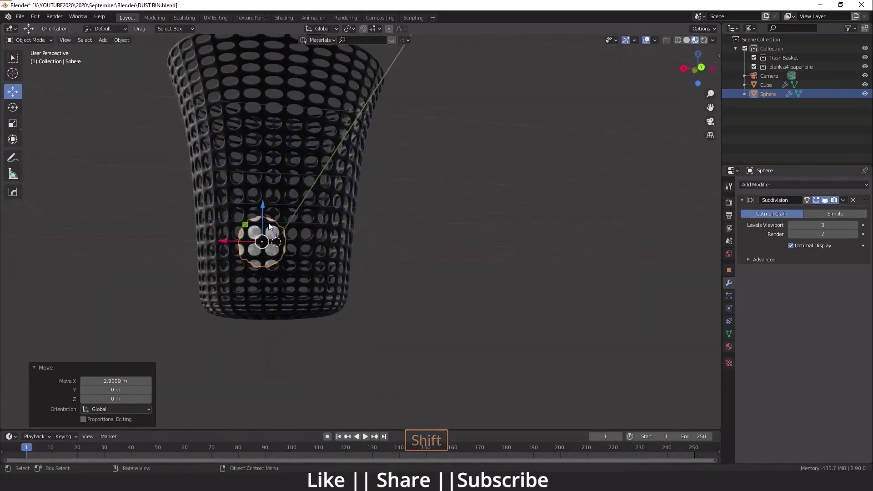
drag(261, 207, 258, 242)
click(258, 242)
middle_drag(259, 242, 249, 312)
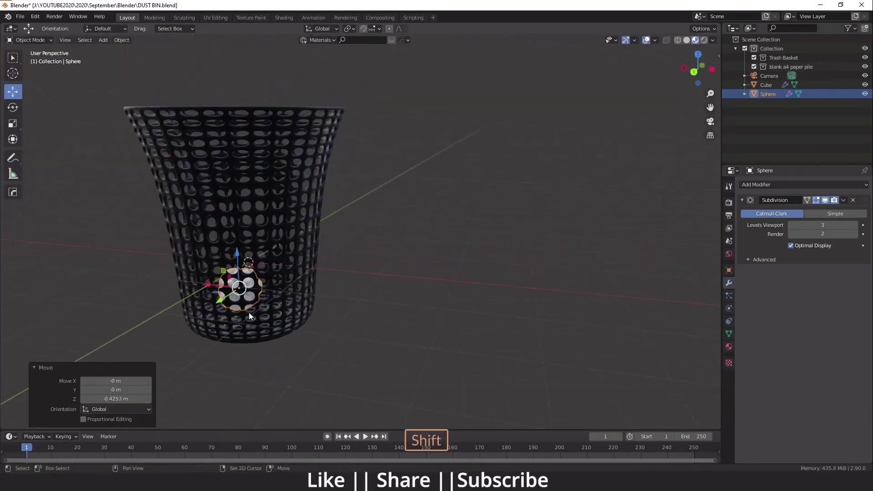
Duplicate the paper ball and offset the copy about 0.72 m along Y inside the bin.
key(shift+d)
key(y)
click(279, 310)
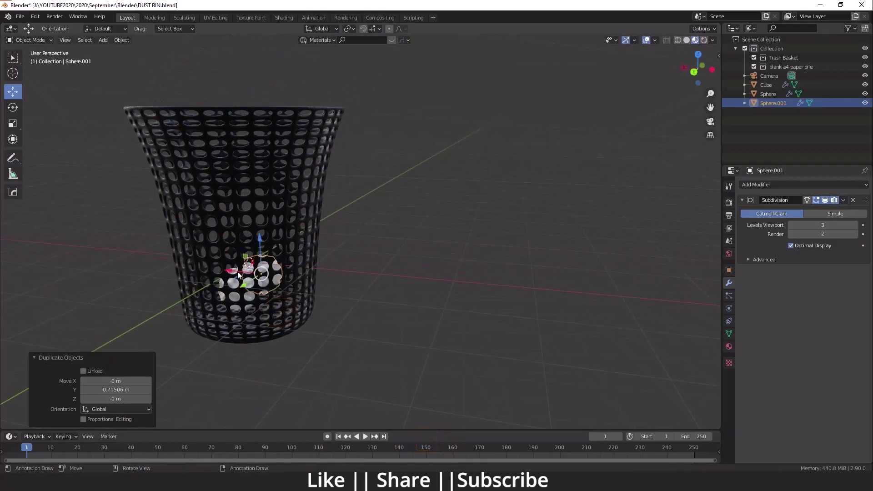